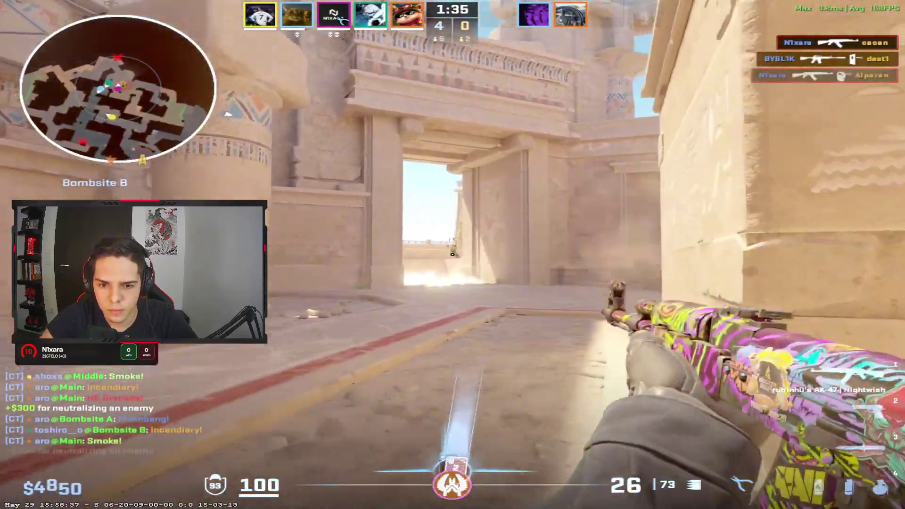
left_click(452, 254)
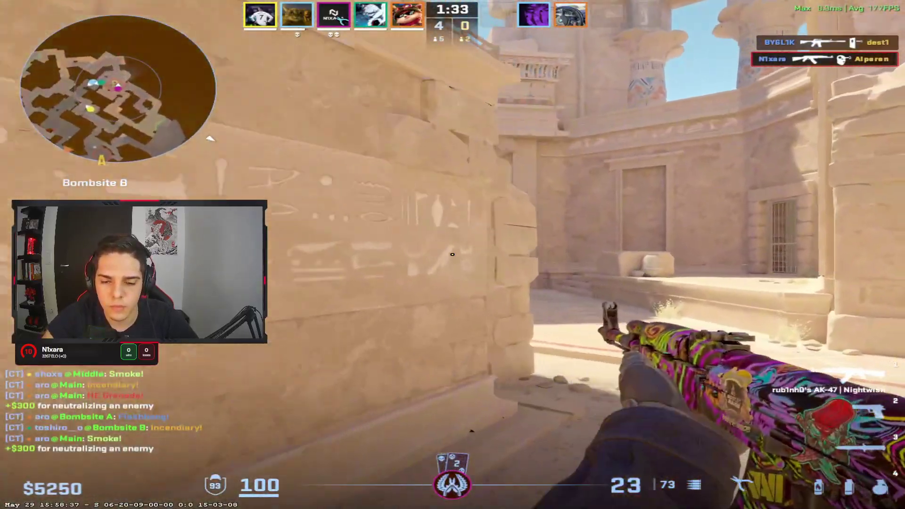
Shoot enemies at Bombsite B and through Alley for two AK-47 kills, reaching $5550.
key("w")
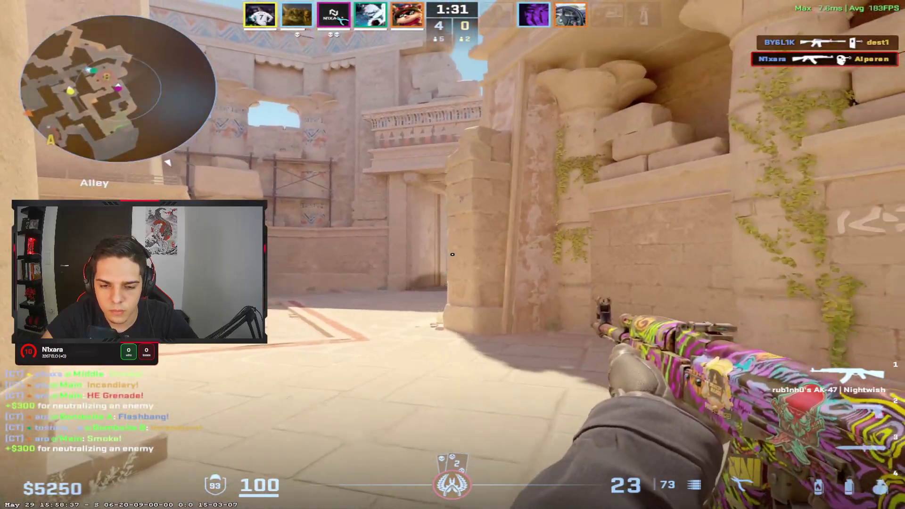
key("w")
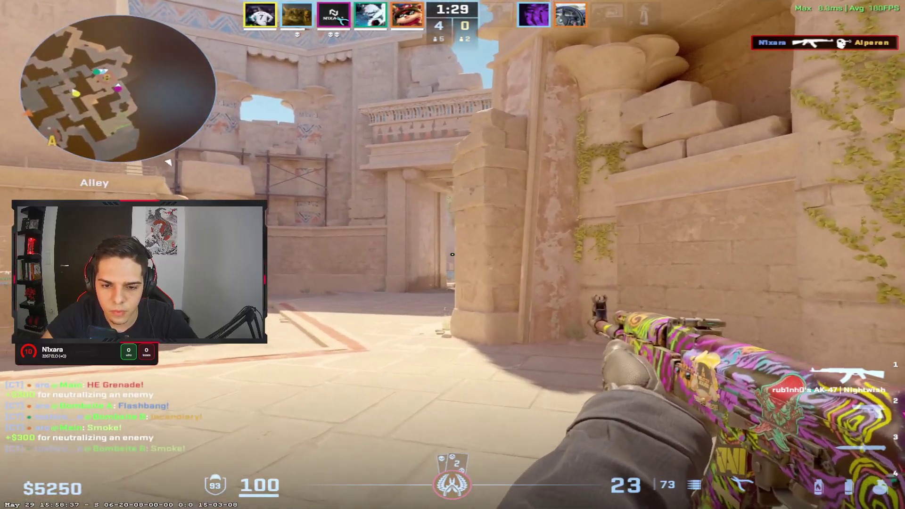
left_click(452, 255)
Draw the knife, walk toward the doorway away from Bombsite B, then switch back to the rifle.
key("3")
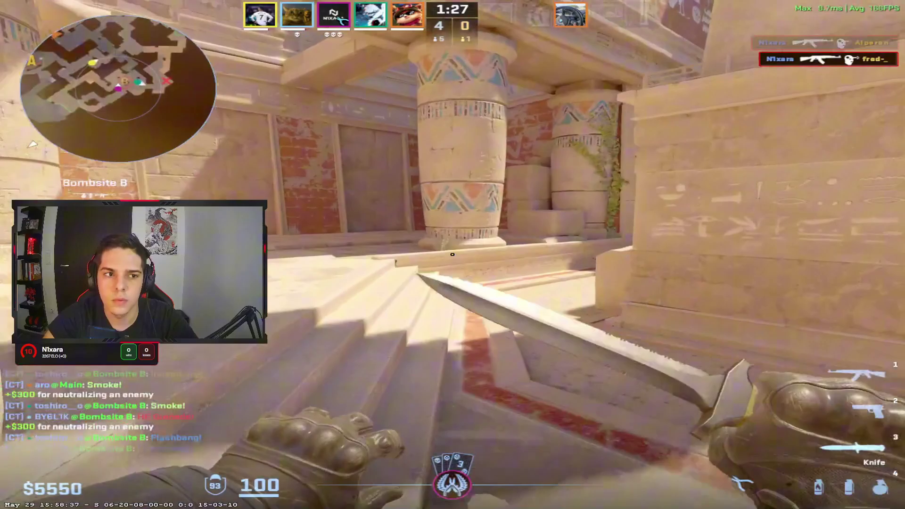
key("w")
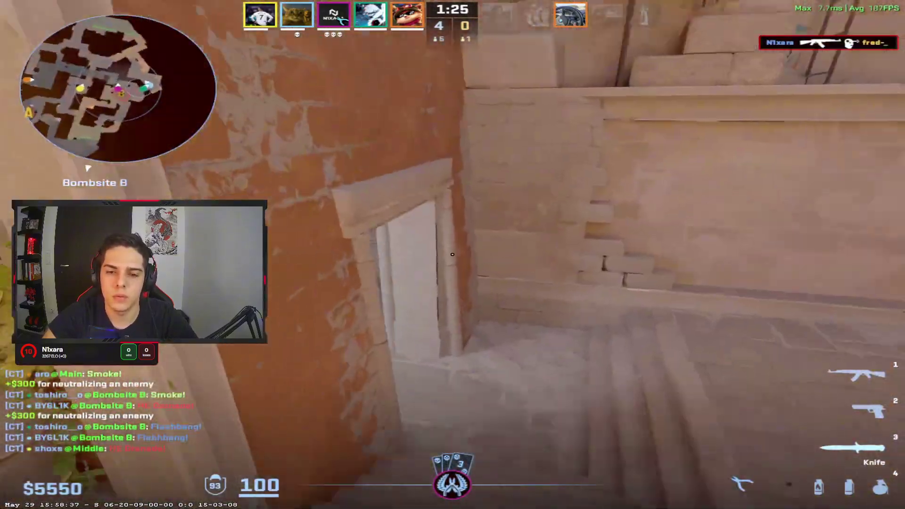
key("1")
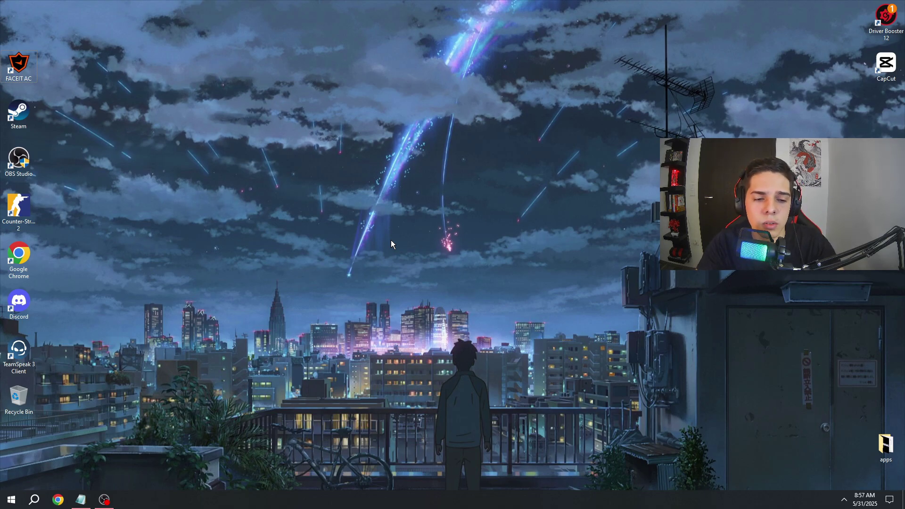
Launch regedit and confirm Win32PrioritySeparation under PriorityControl reads decimal 40.
key("super")
type("re")
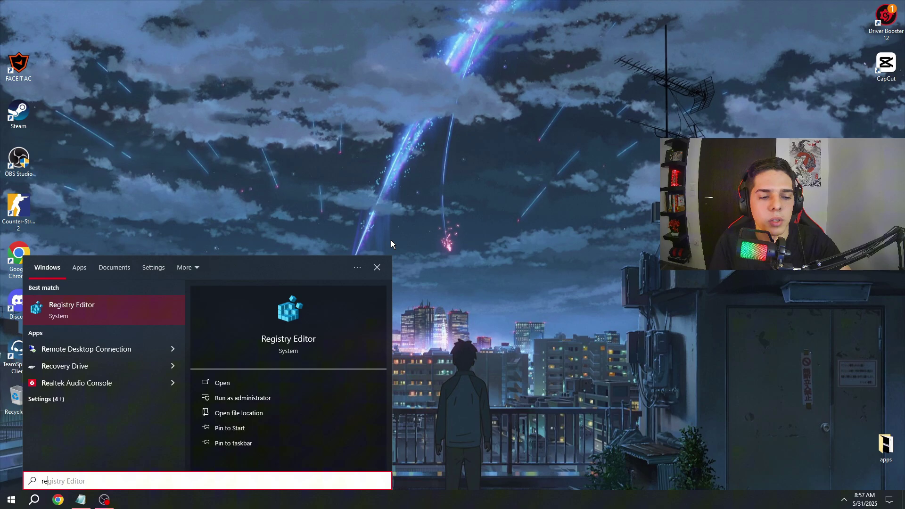
type("gedit")
key("Return")
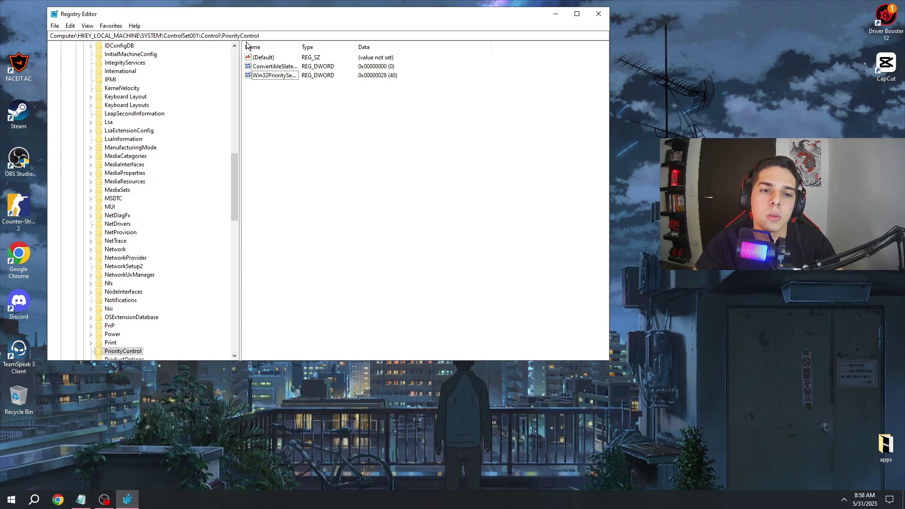
left_click(271, 74)
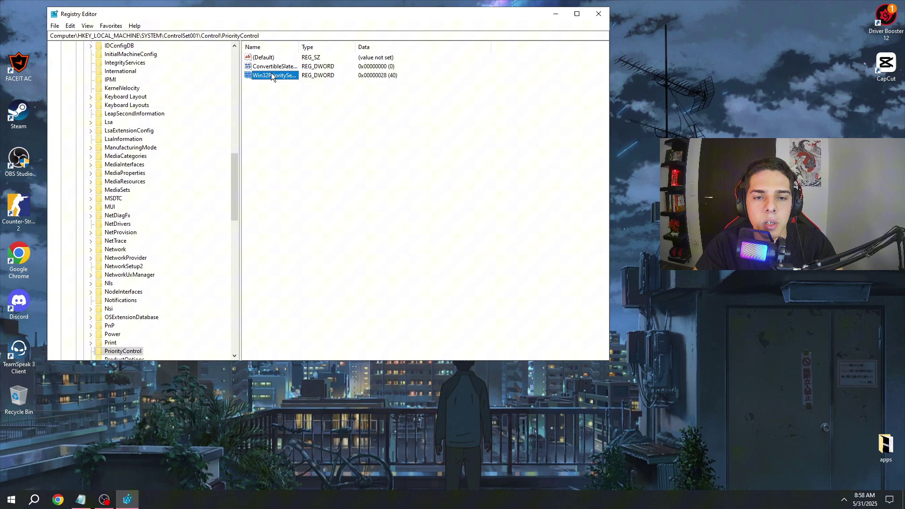
double_click(271, 76)
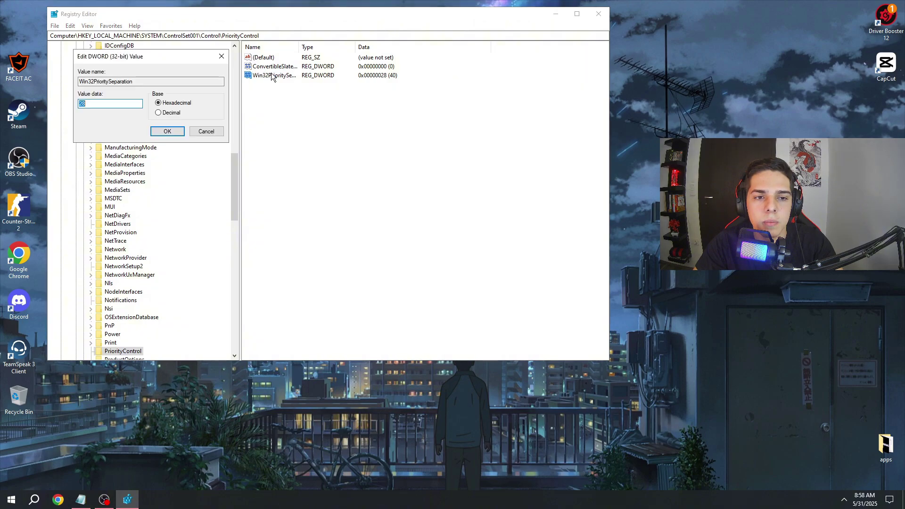
left_click(169, 115)
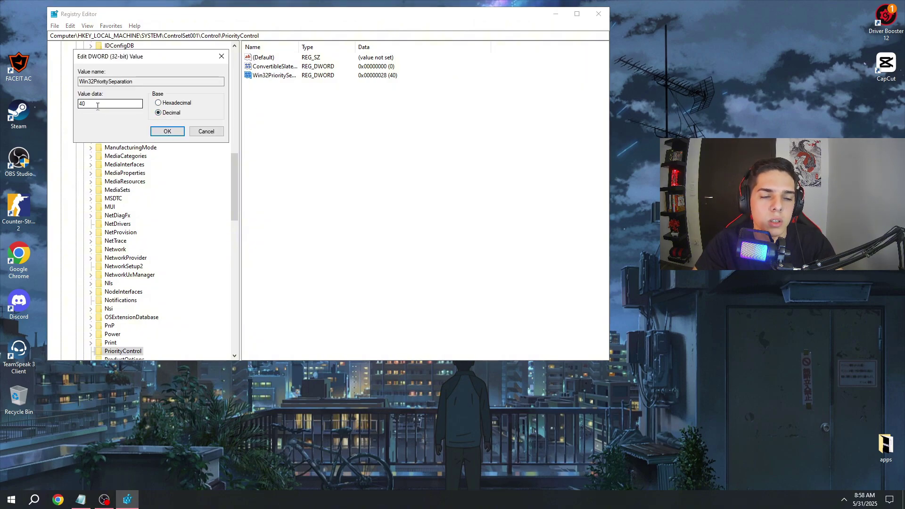
left_click(167, 131)
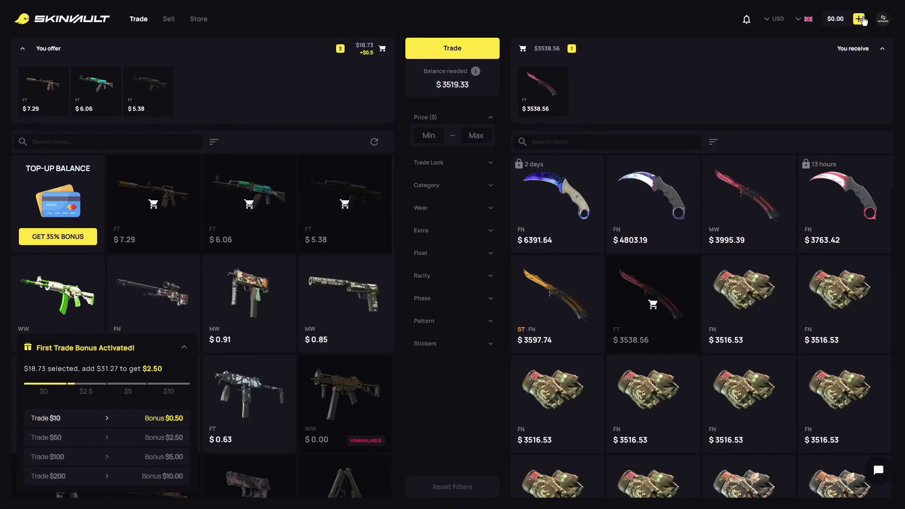
Offer the $0.84 Ticket to Hell skin for the $0.54 MAG-7 Monster Call and start the trade.
left_click(859, 19)
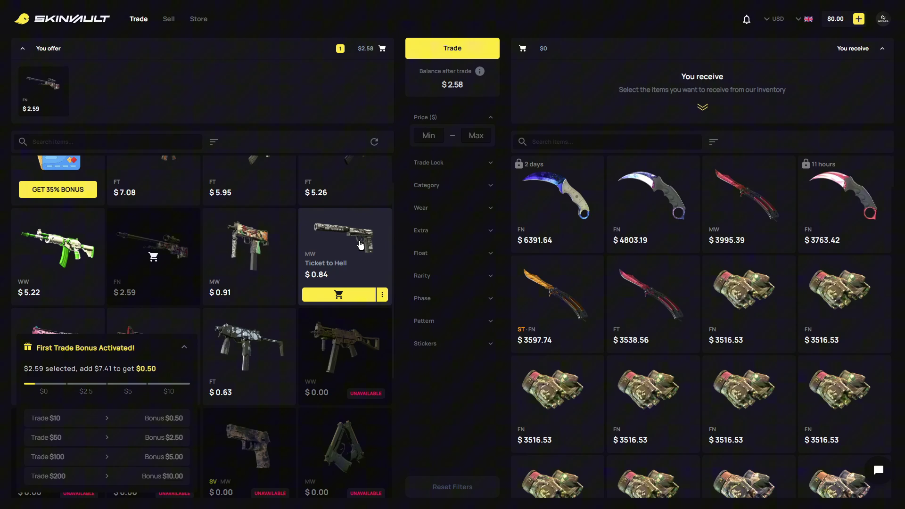
left_click(361, 245)
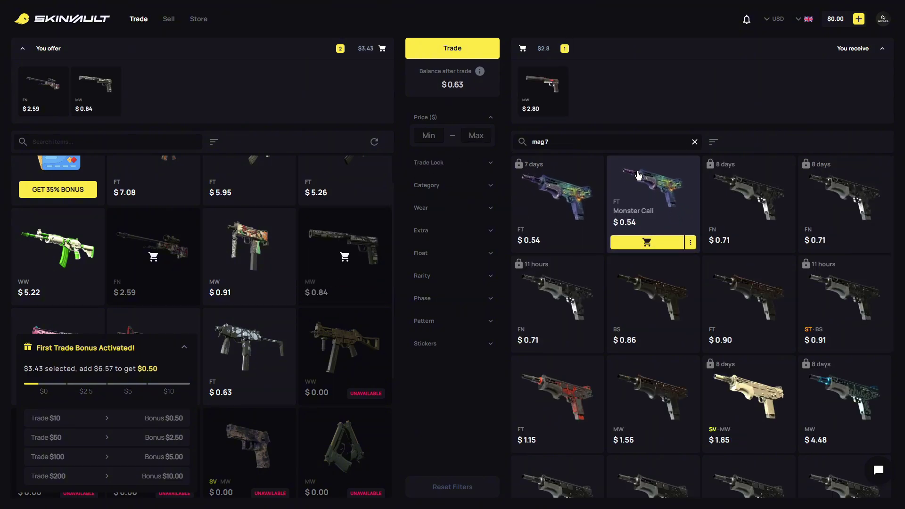
left_click(638, 175)
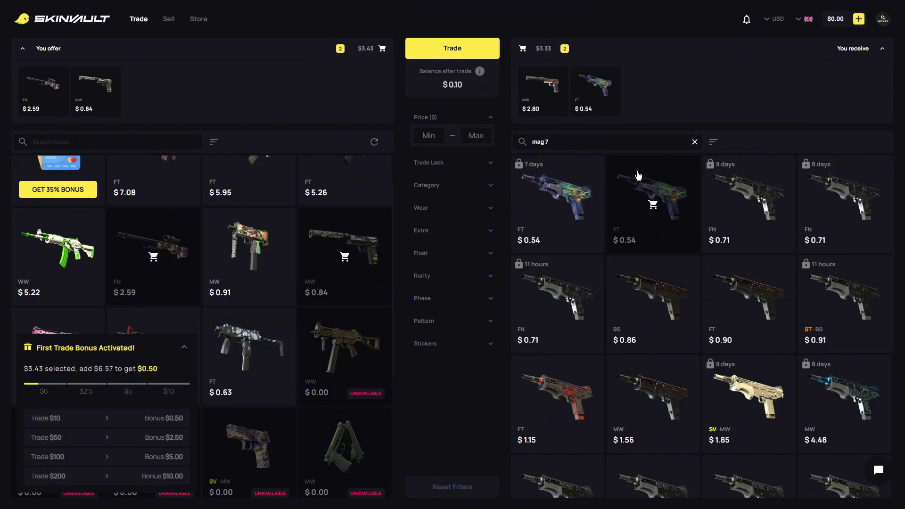
left_click(457, 52)
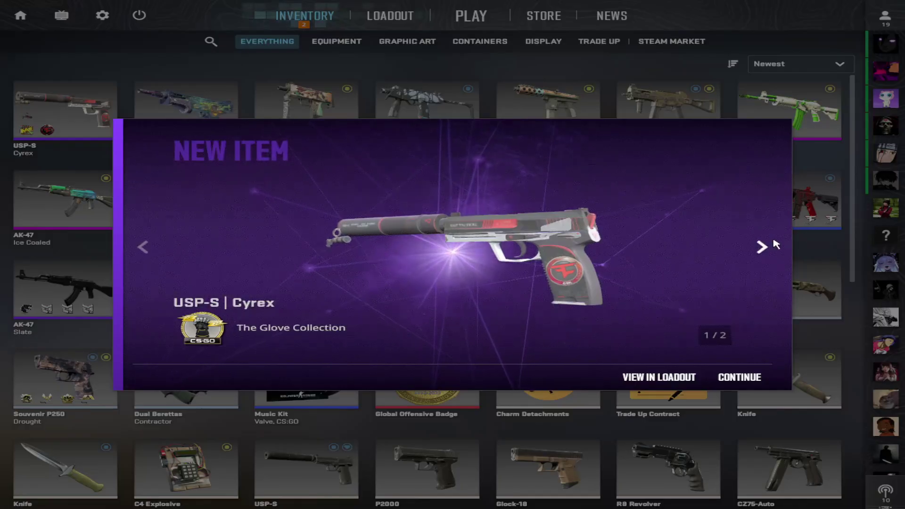
left_click(762, 247)
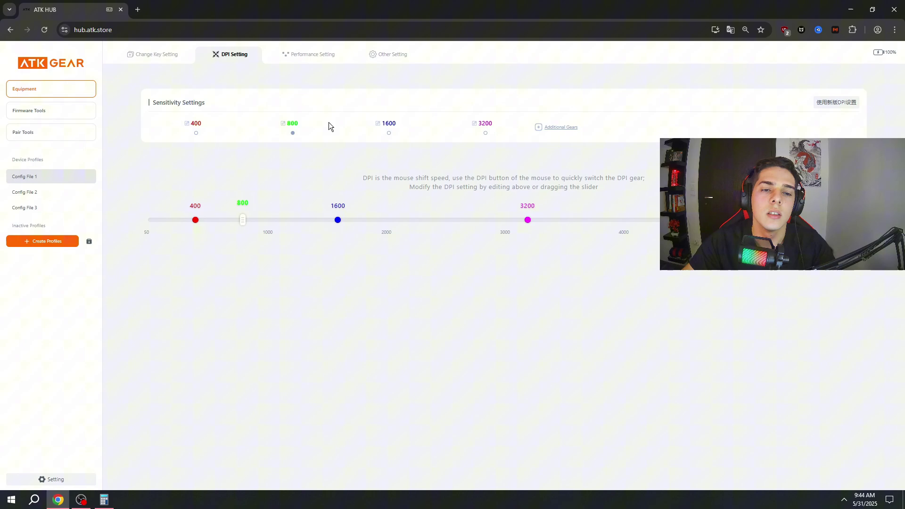
Make 1600 the active DPI stage, compute 2.4 × 0.5 in Calculator, and open Performance Setting.
left_click(389, 133)
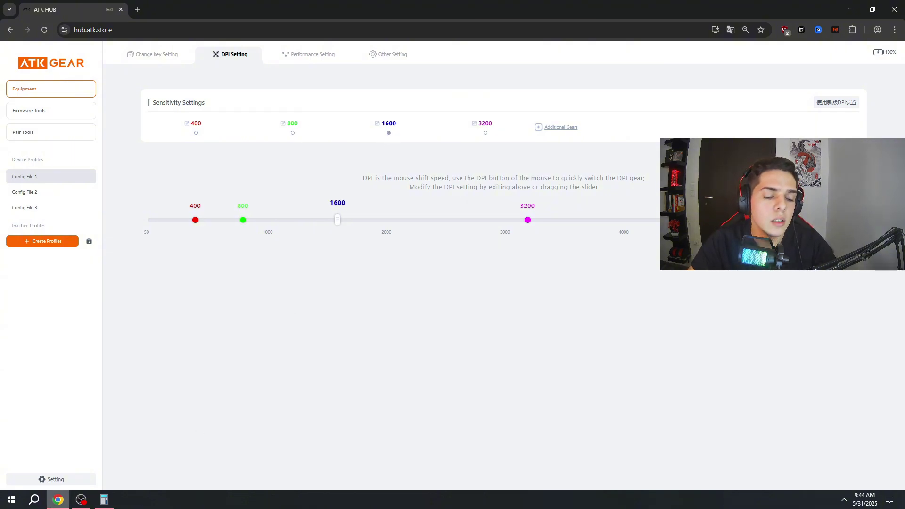
left_click(104, 500)
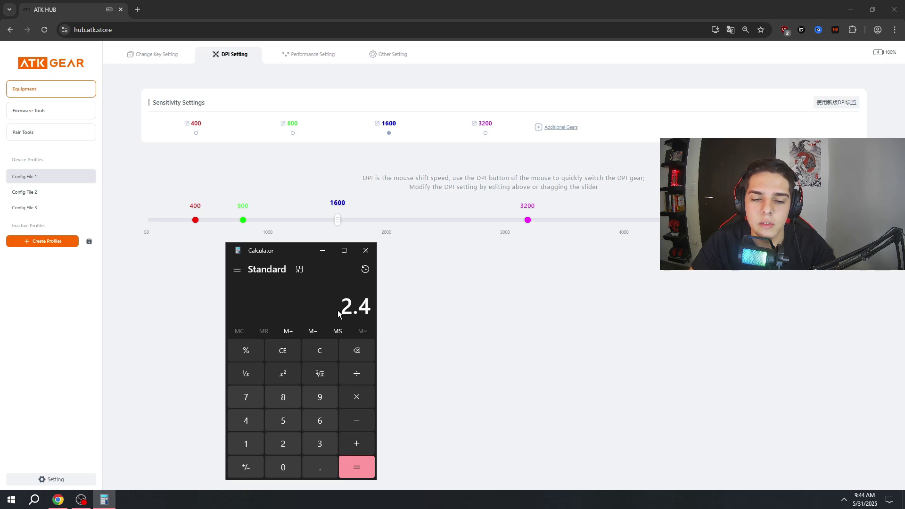
left_click(359, 398)
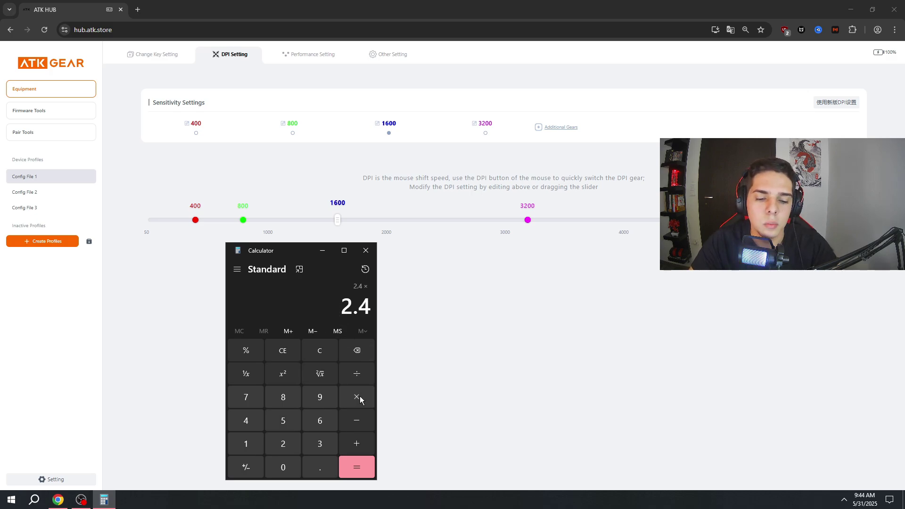
left_click(322, 467)
left_click(288, 422)
left_click(349, 464)
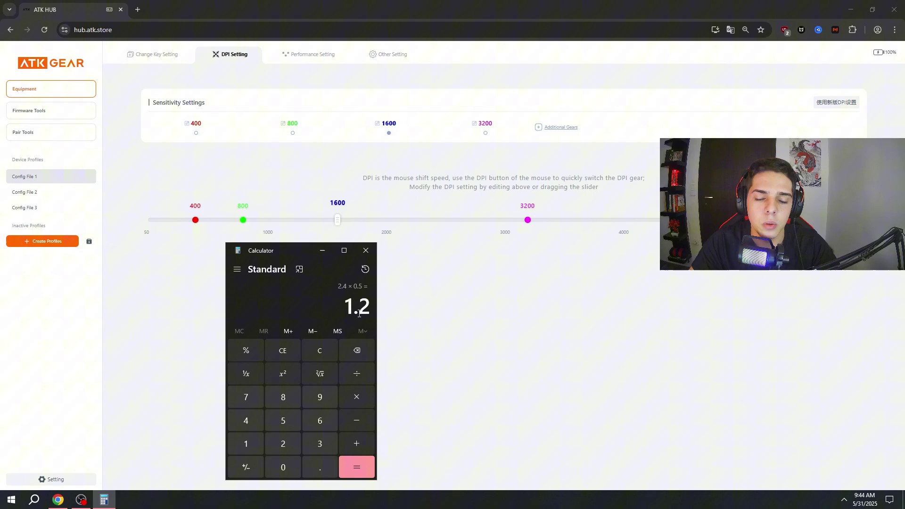
left_click(367, 252)
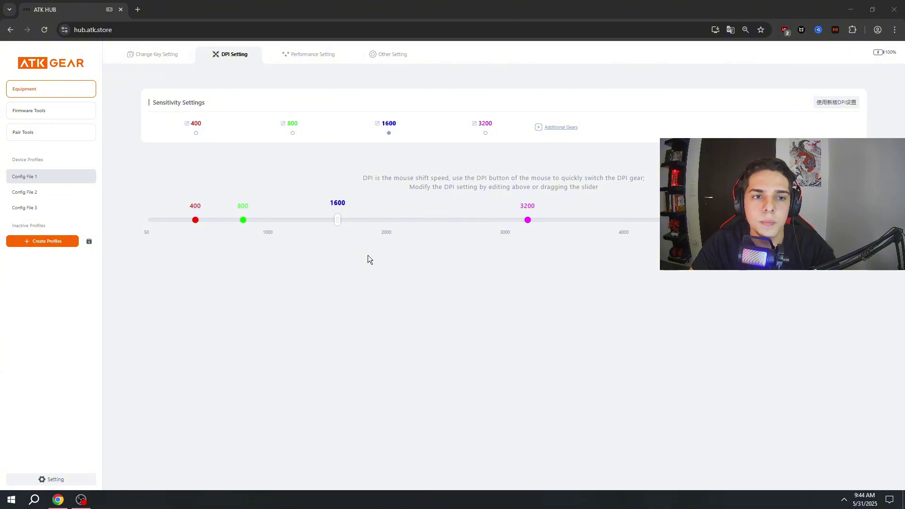
left_click(323, 55)
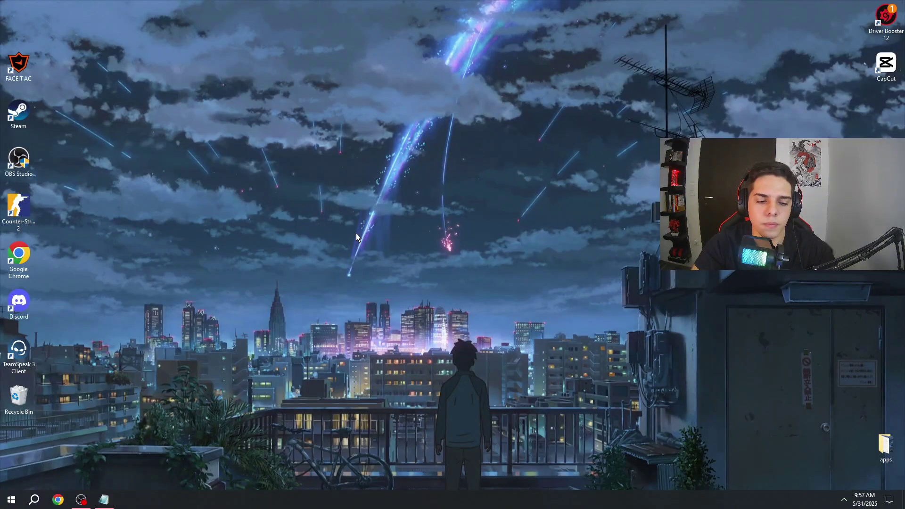
Open NVIDIA Control Panel from the desktop and review global Low Latency Mode Ultra and maximum-performance power.
right_click(384, 215)
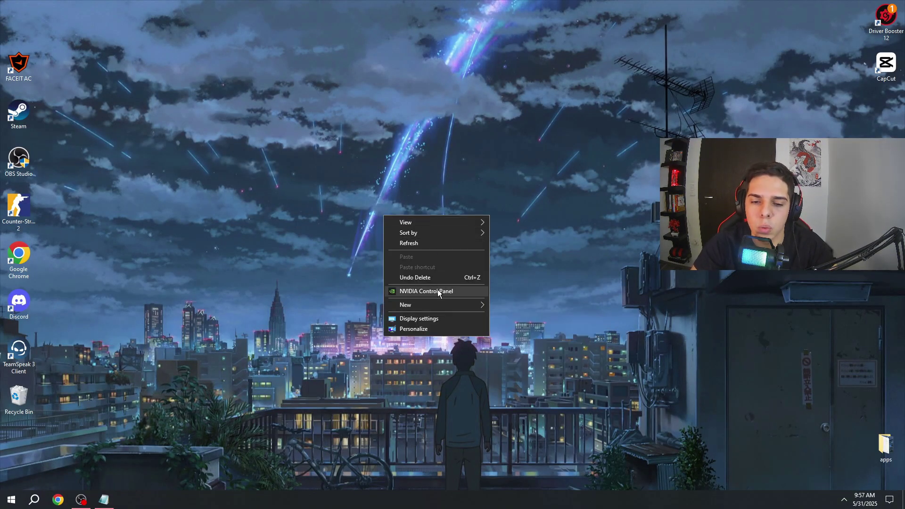
left_click(435, 291)
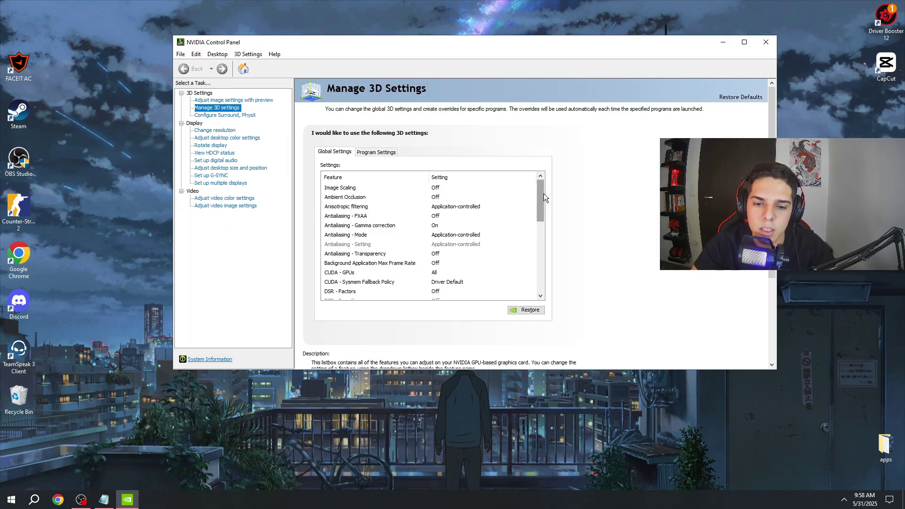
left_click_drag(544, 194, 539, 214)
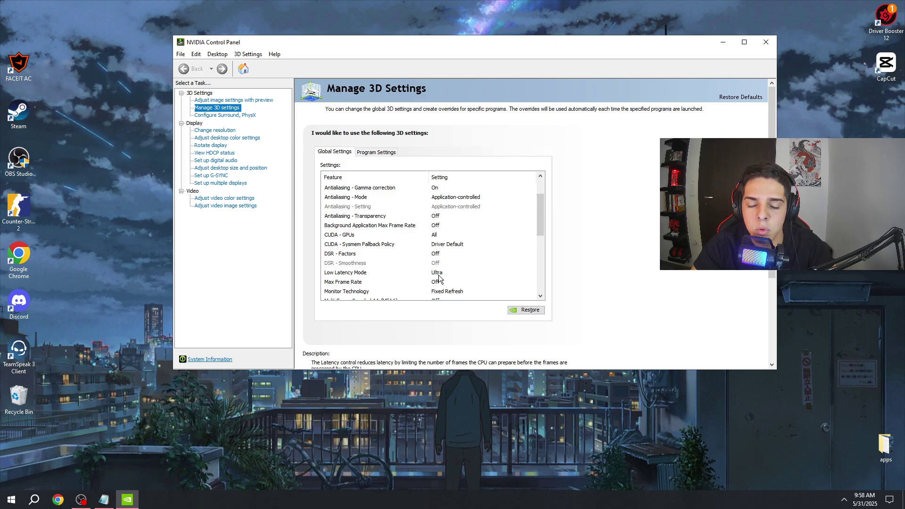
left_click_drag(536, 217, 536, 241)
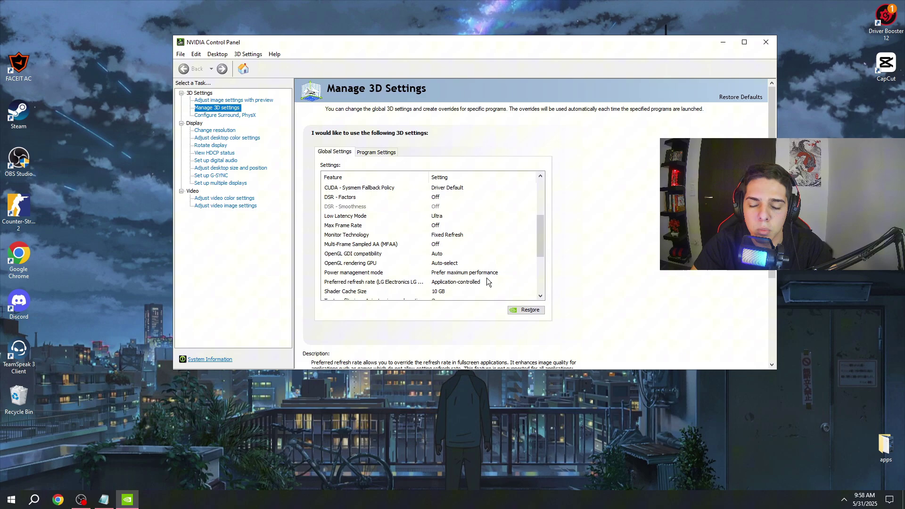
left_click_drag(537, 257, 540, 287)
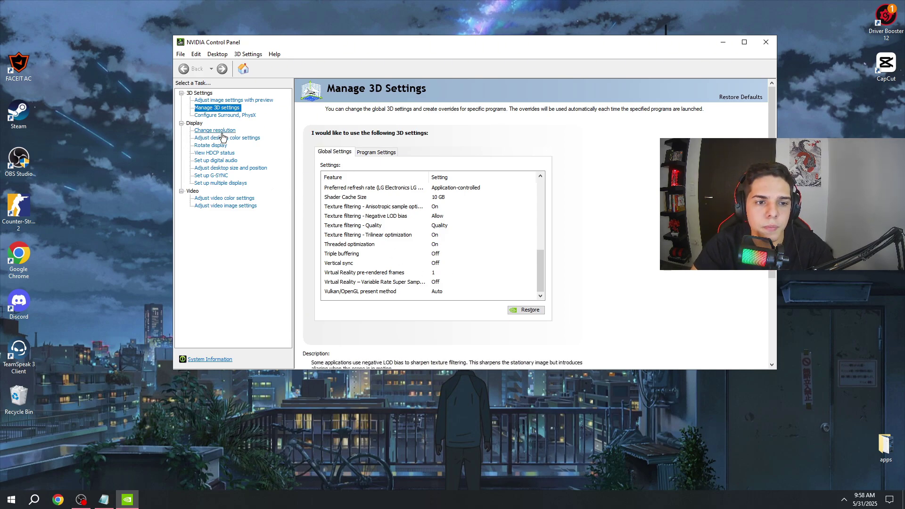
Check G-SYNC is off, then confirm full-screen GPU scaling with override at 1920 x 1080, 165Hz.
left_click(217, 175)
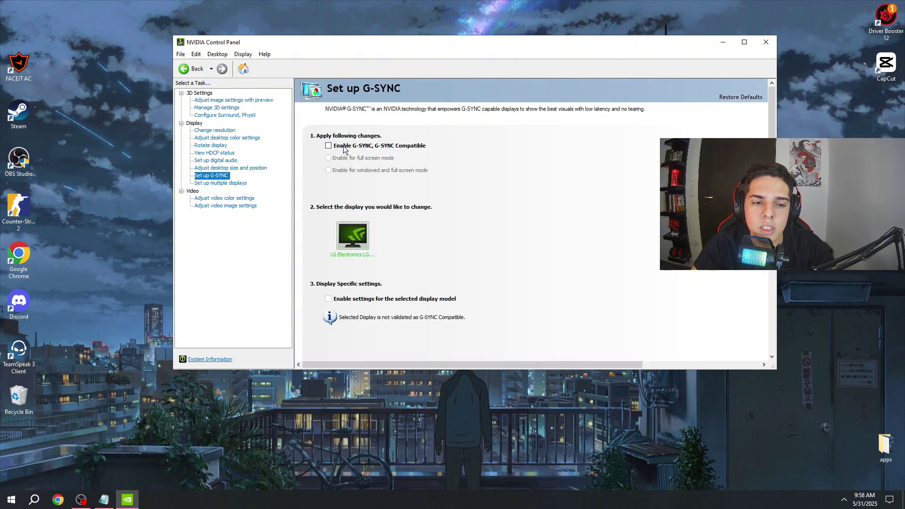
left_click(261, 168)
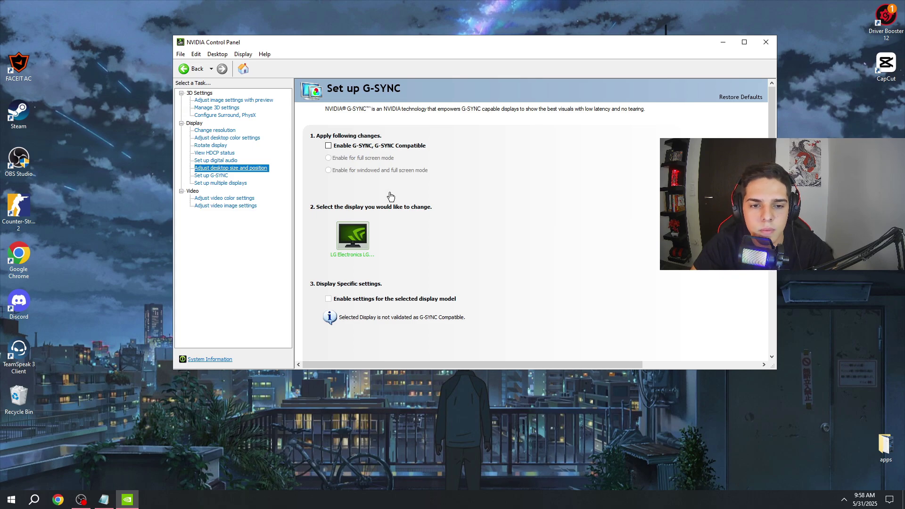
scroll(542, 222, "down", 3)
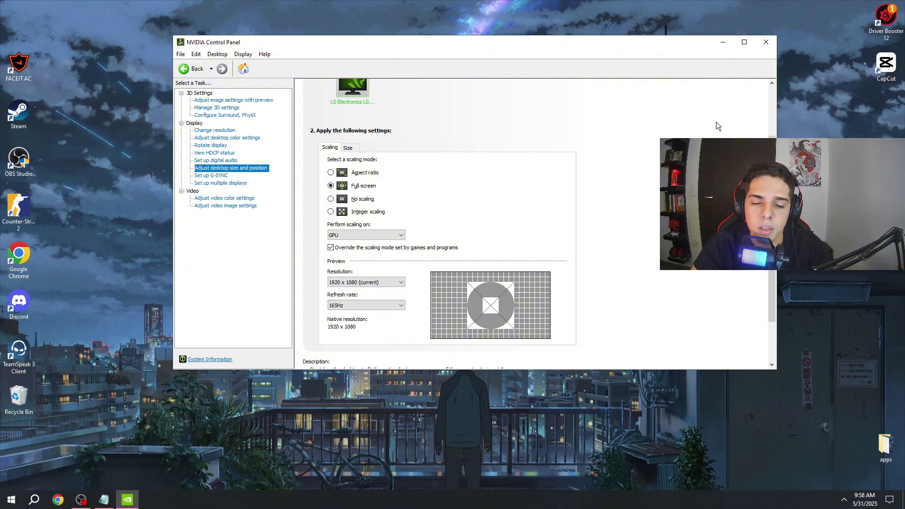
Close NVIDIA Control Panel and bring up Steam's game library from the tray.
left_click(764, 43)
left_click(844, 499)
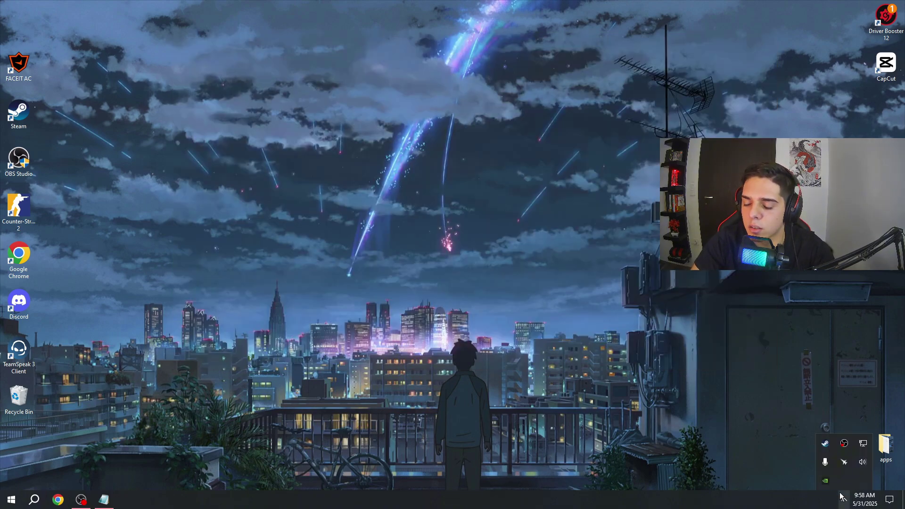
left_click(826, 445)
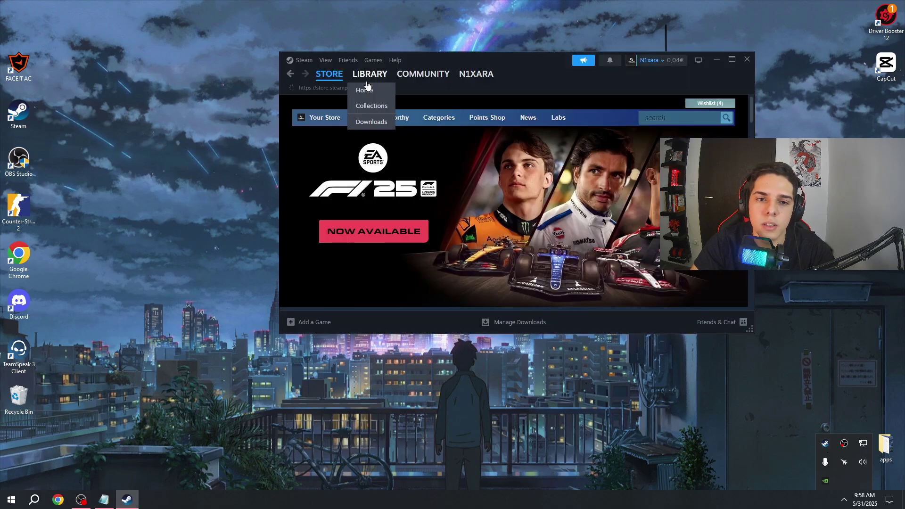
left_click(370, 74)
Confirm Counter-Strike 2's launch options contain -noreflex, then close Properties and Steam.
right_click(333, 244)
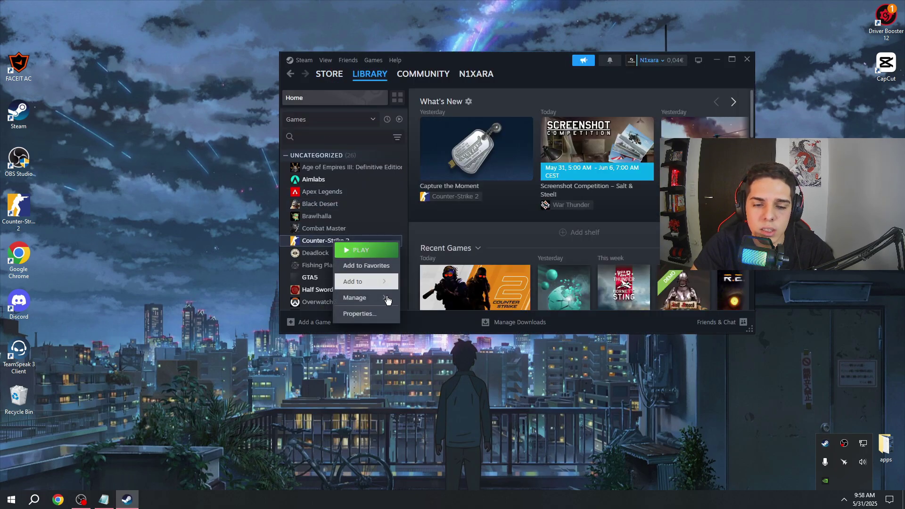
left_click(360, 313)
triple_click(470, 248)
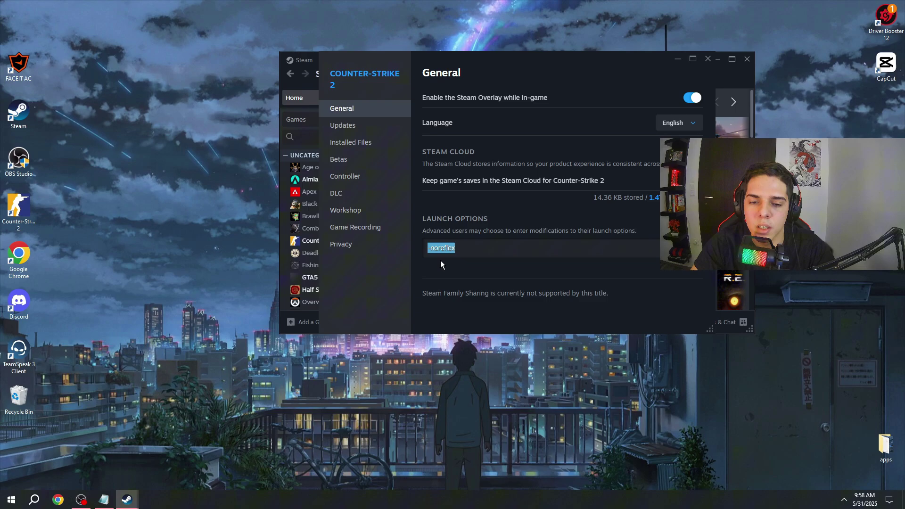
left_click(440, 259)
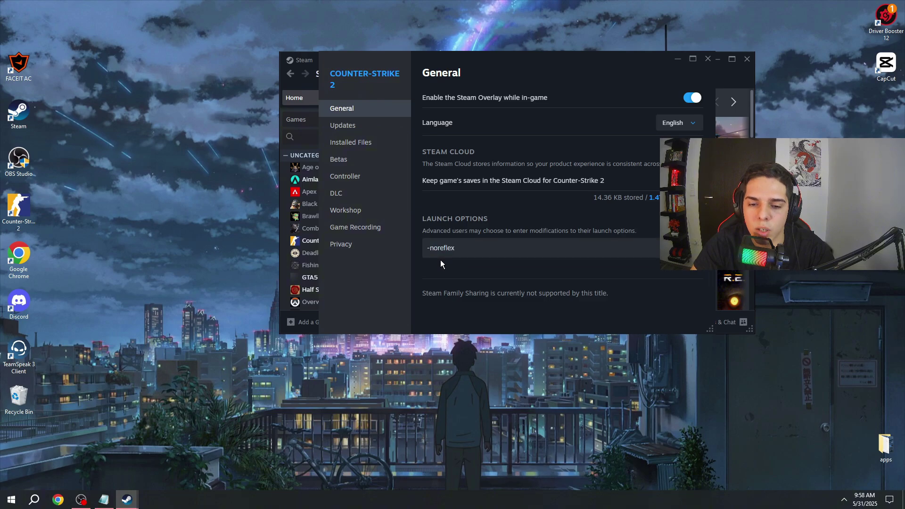
left_click(708, 59)
left_click(746, 59)
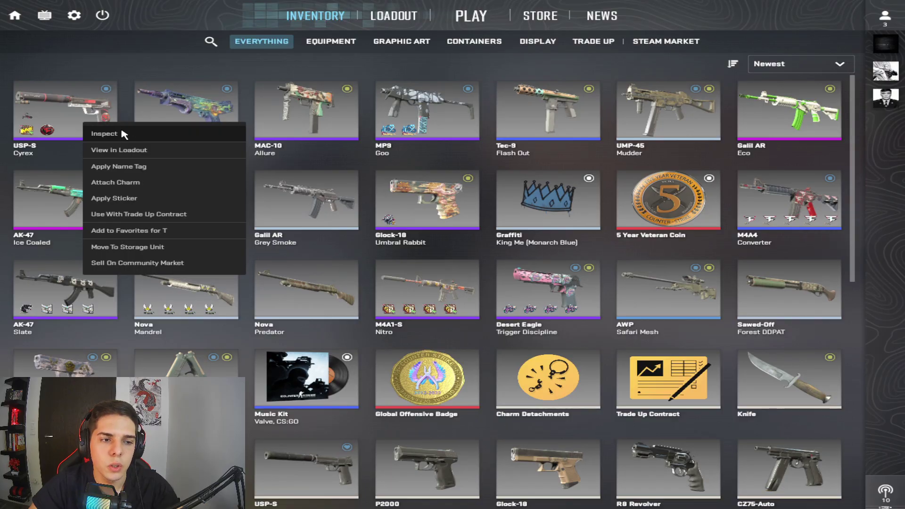
Inspect the AK-47 Ice Coaled skin, then bring up options for the M4A1-S Leaded Glass.
left_click(123, 137)
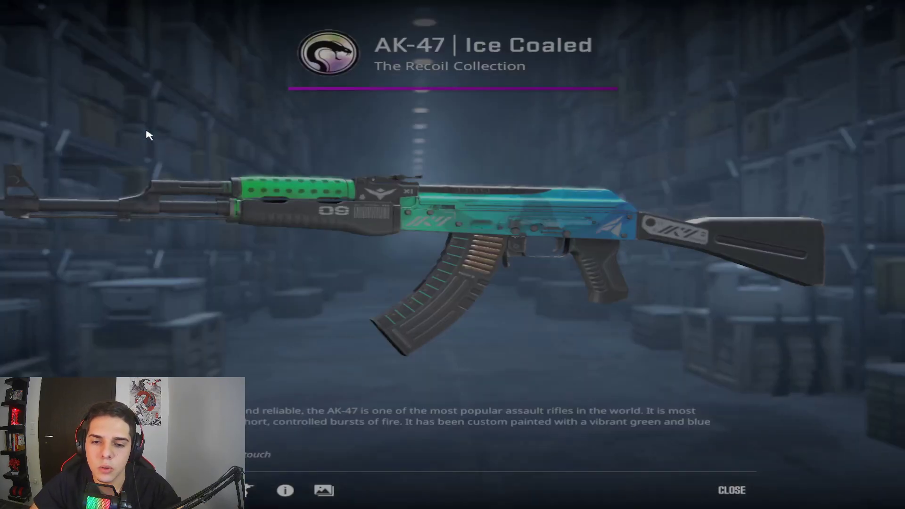
key("Escape")
right_click(186, 206)
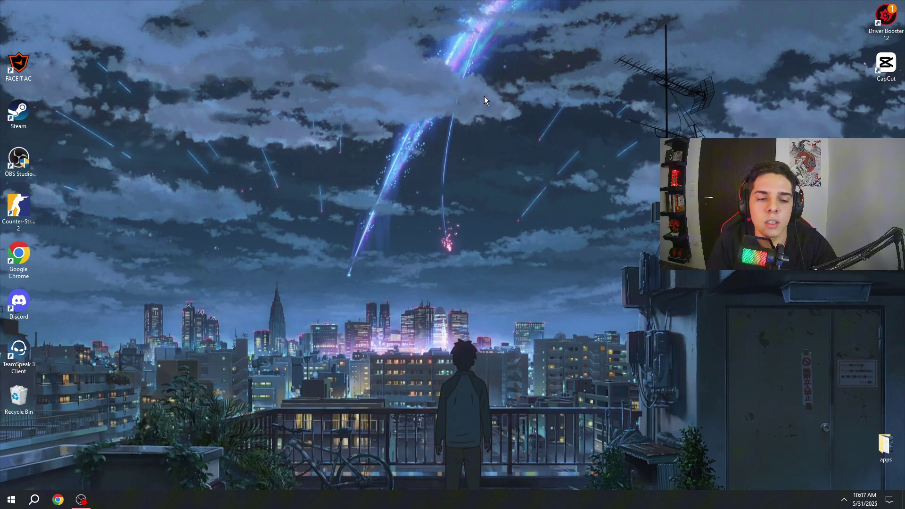
Find Power Options through a 'choose' search, select Ultimate Performance, and close the window.
key("super")
type("choose")
key("Return")
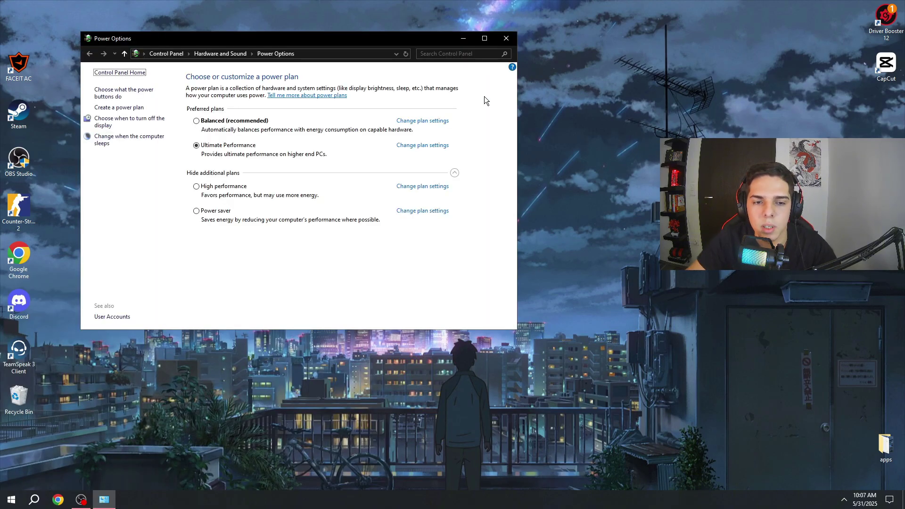
left_click(239, 149)
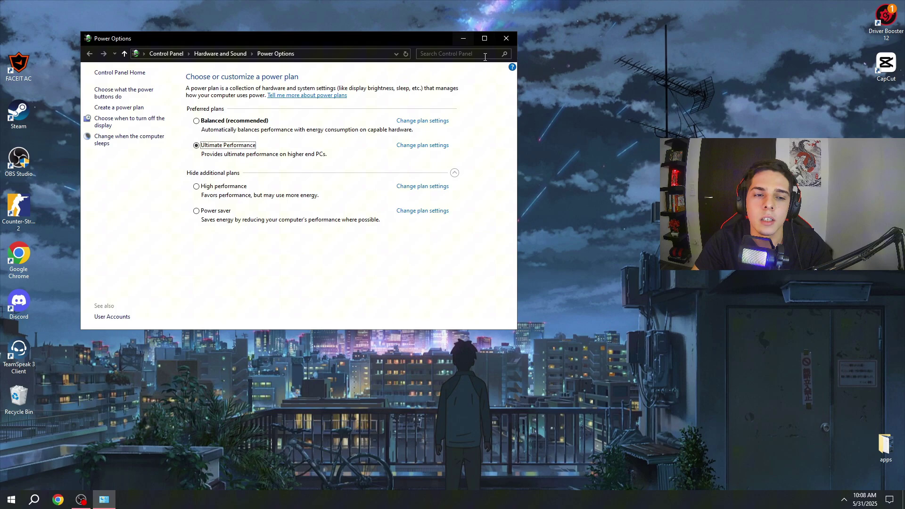
left_click(507, 40)
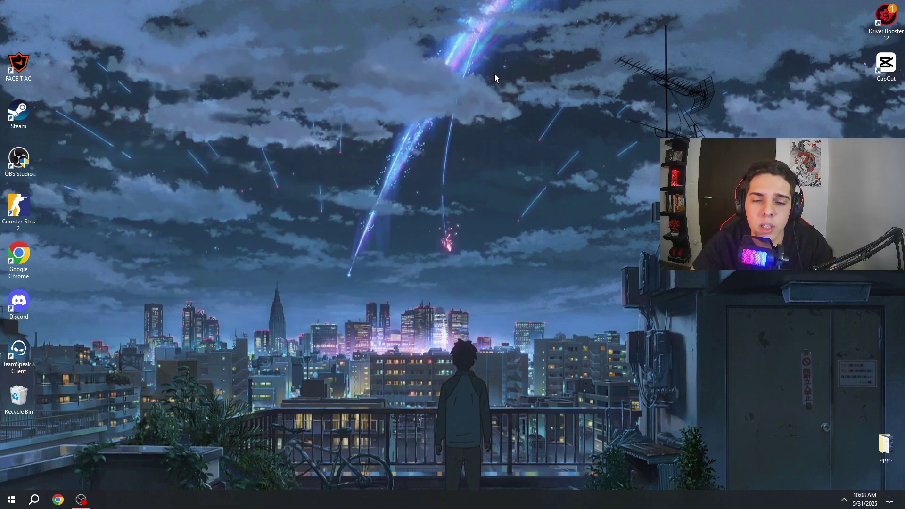